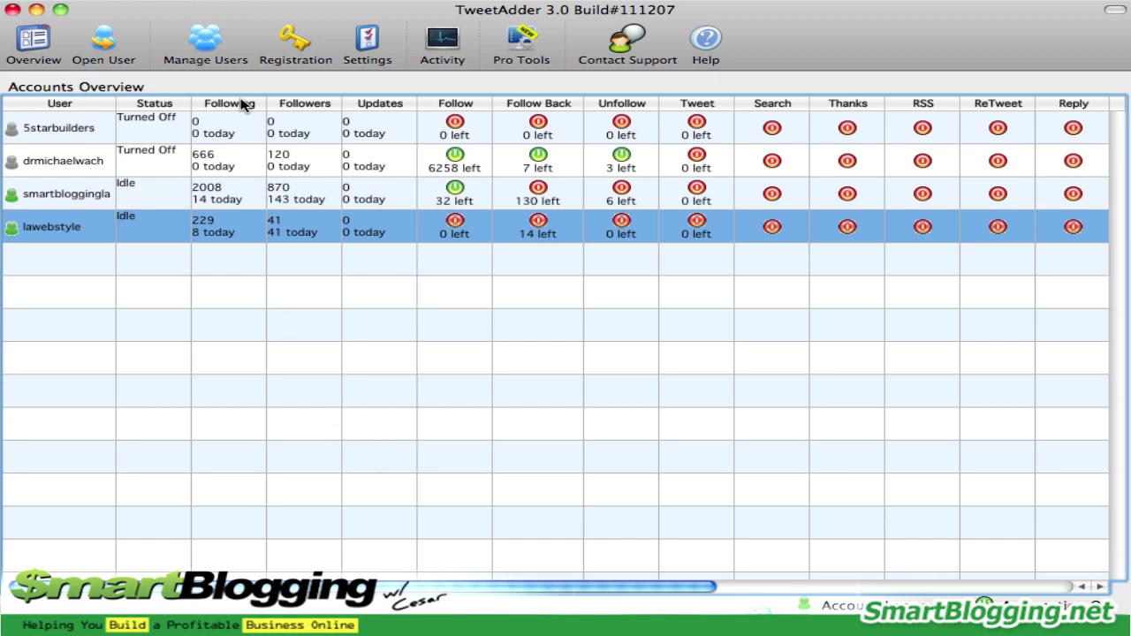
left_click(211, 51)
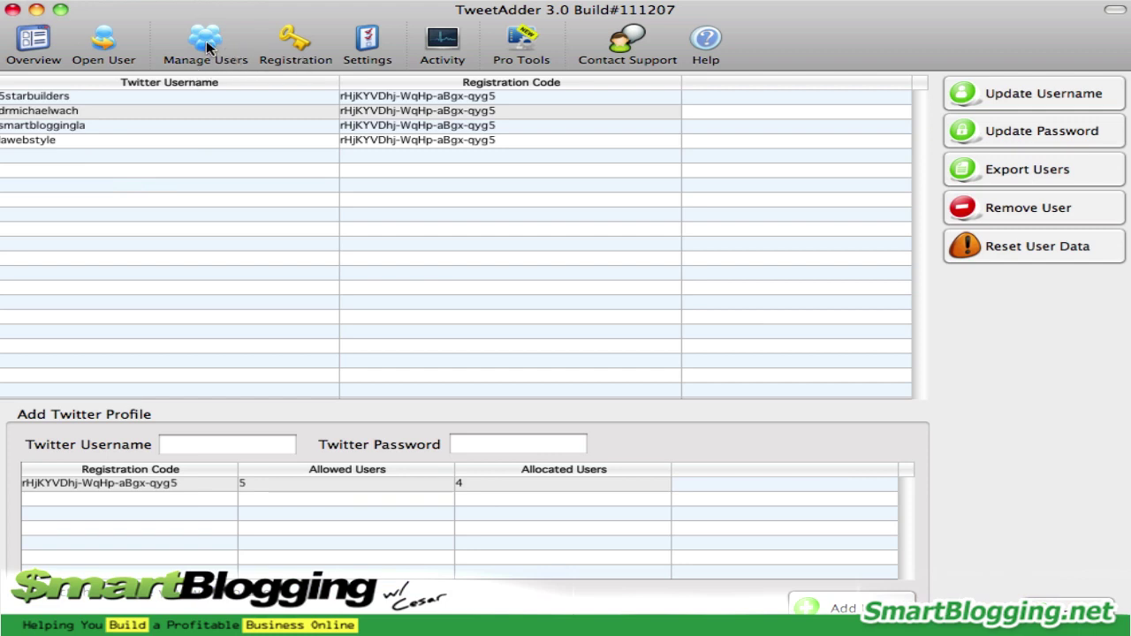
left_click(218, 230)
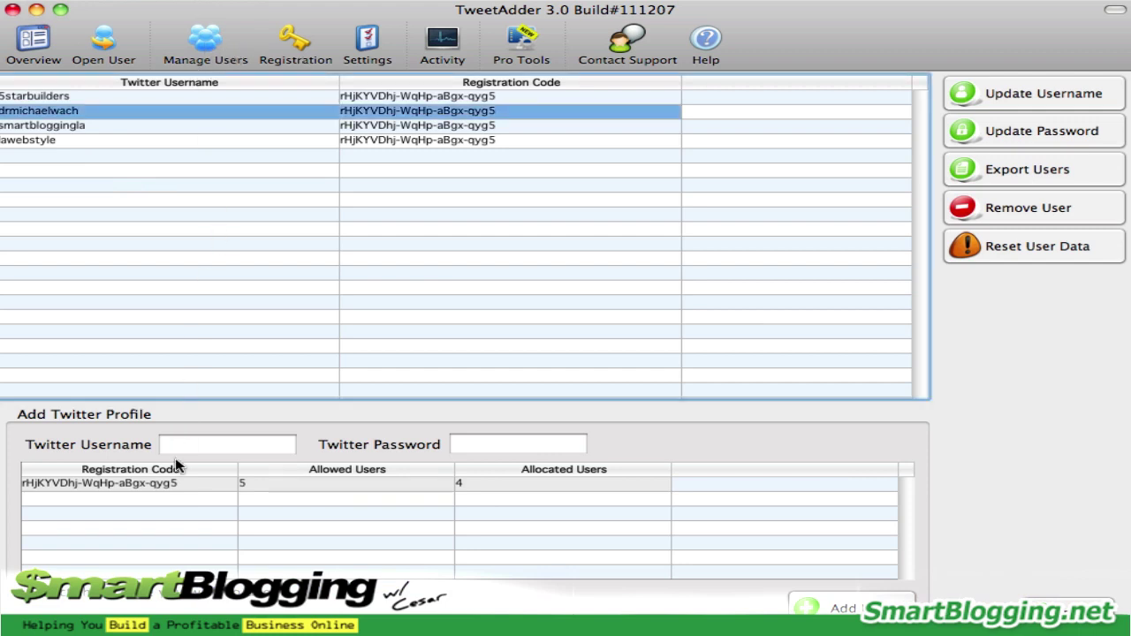
left_click(177, 451)
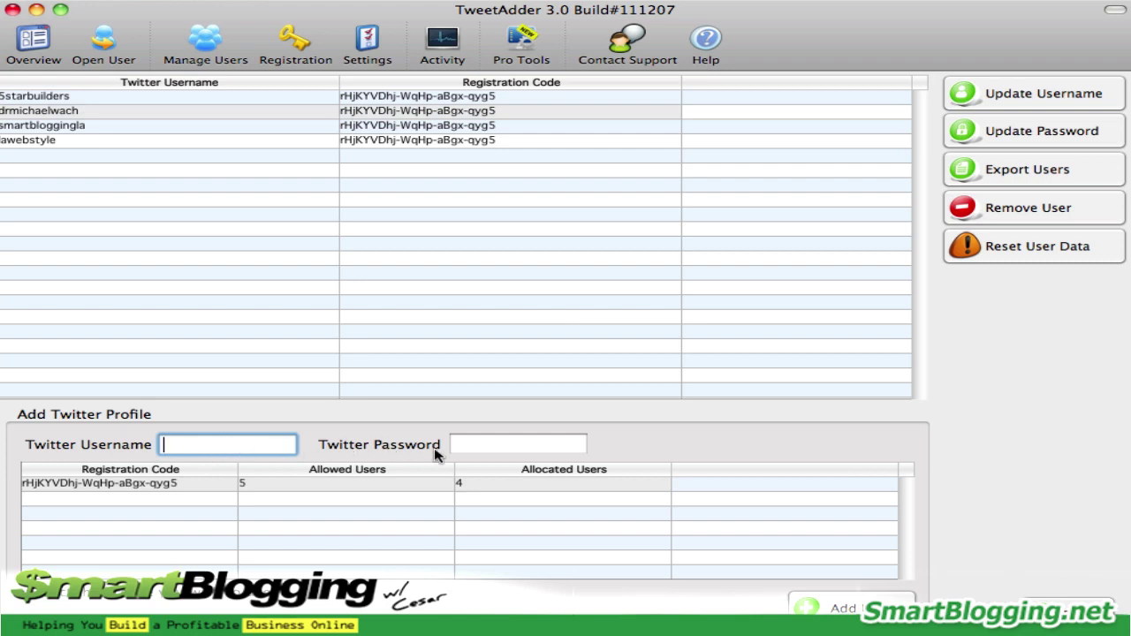
left_click(510, 444)
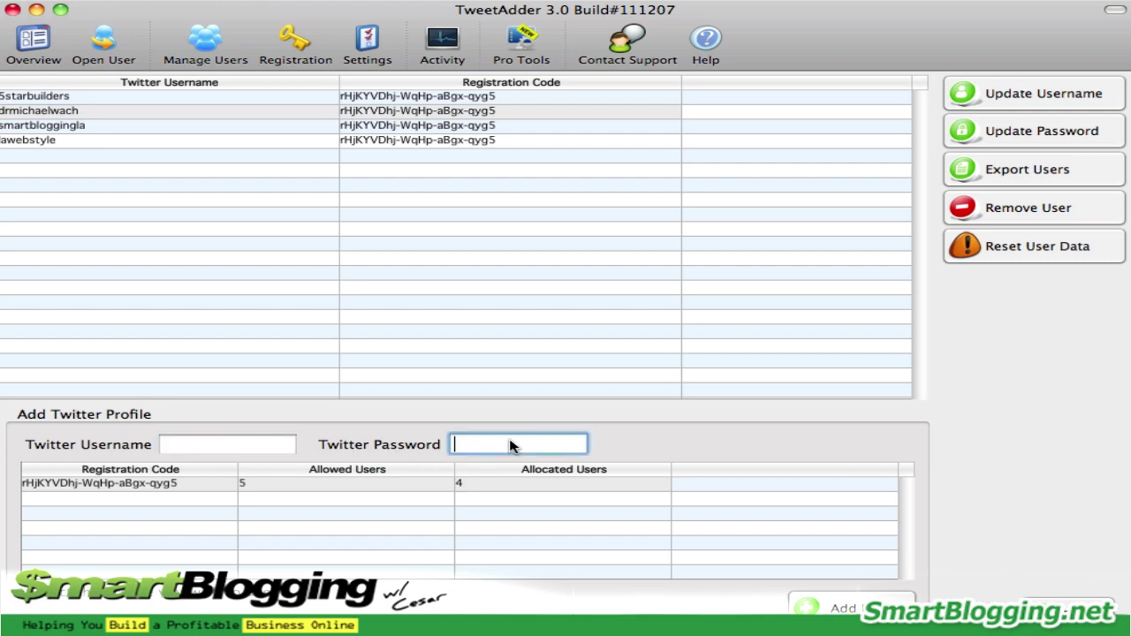
left_click(127, 489)
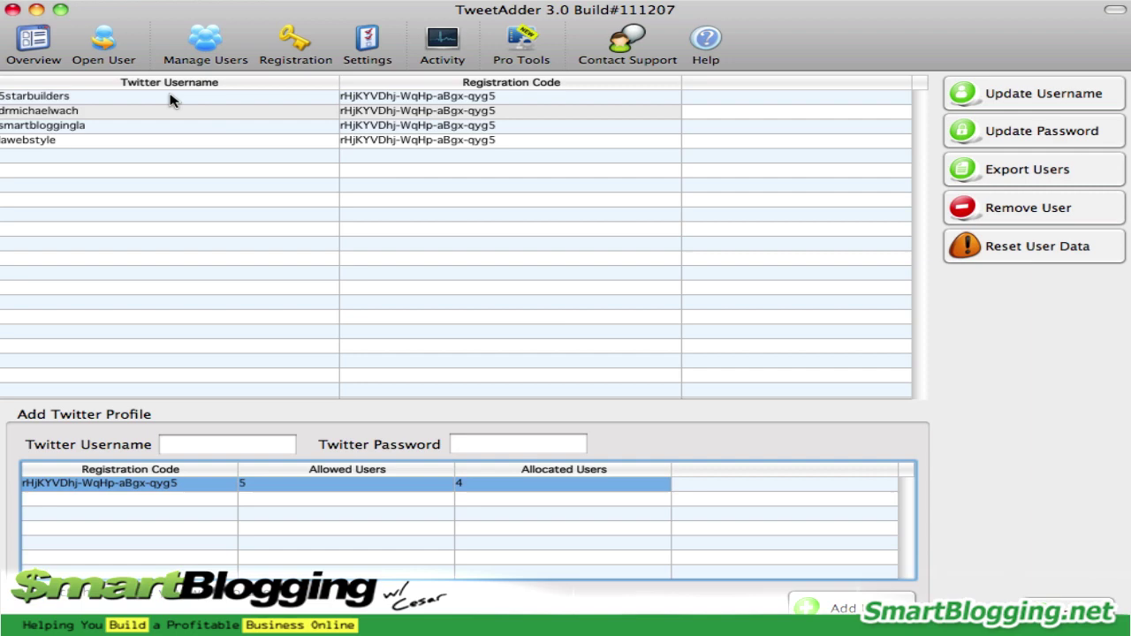
Open lawebstyle's settings and restrict automated tasks to a daily time window.
left_click(36, 43)
double_click(53, 225)
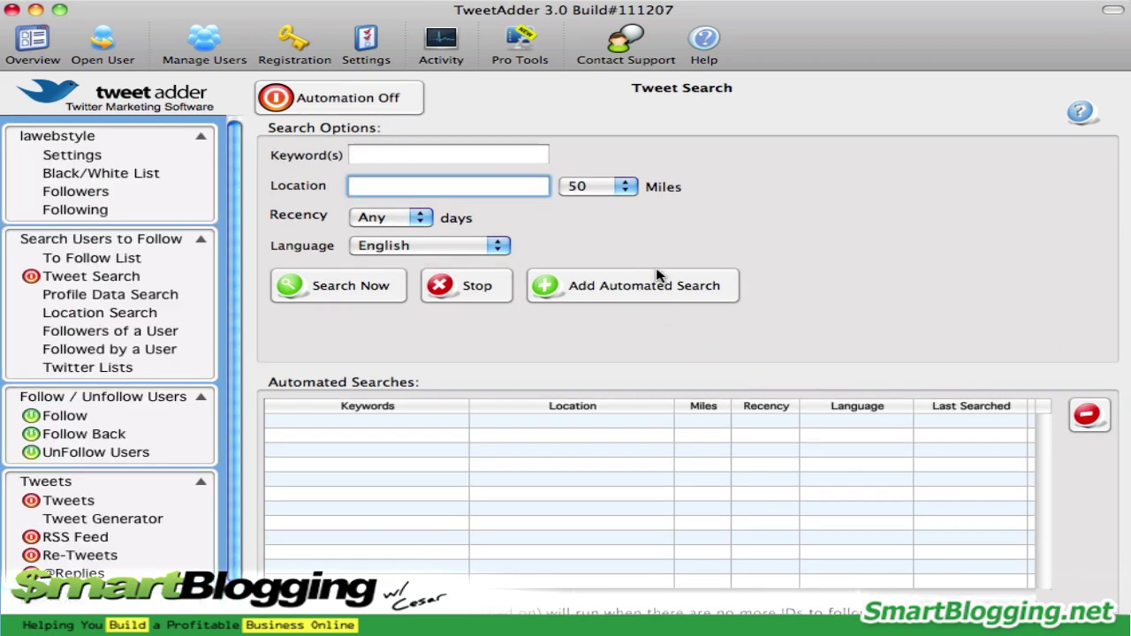
left_click(69, 157)
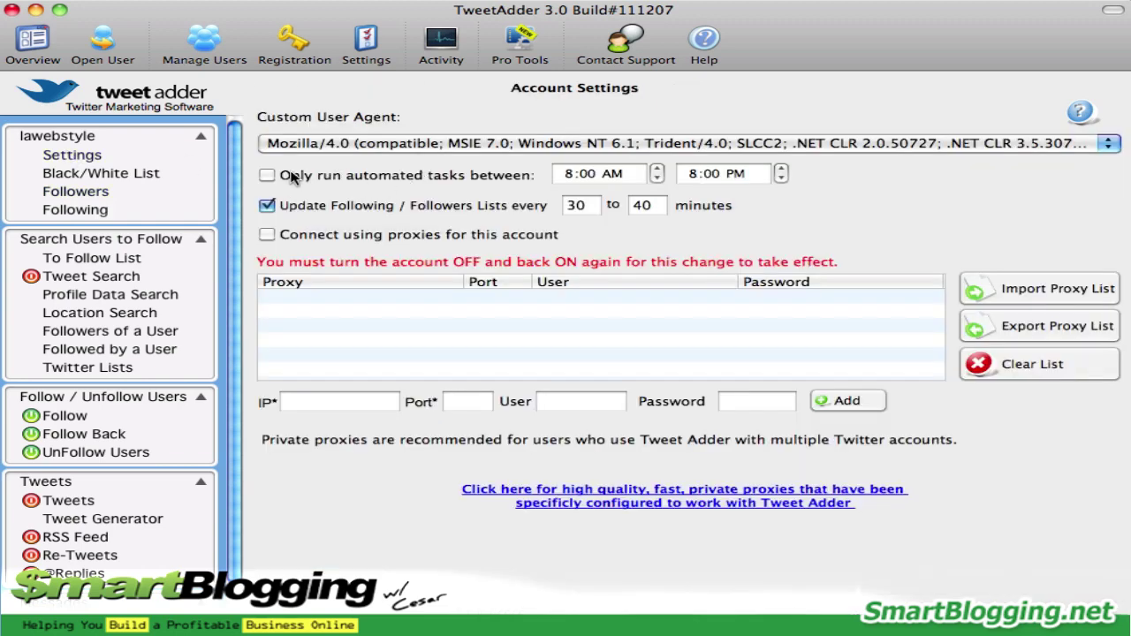
left_click(268, 176)
Set the automated-task window to run from 2:13 AM to 11:47 PM.
left_click(567, 176)
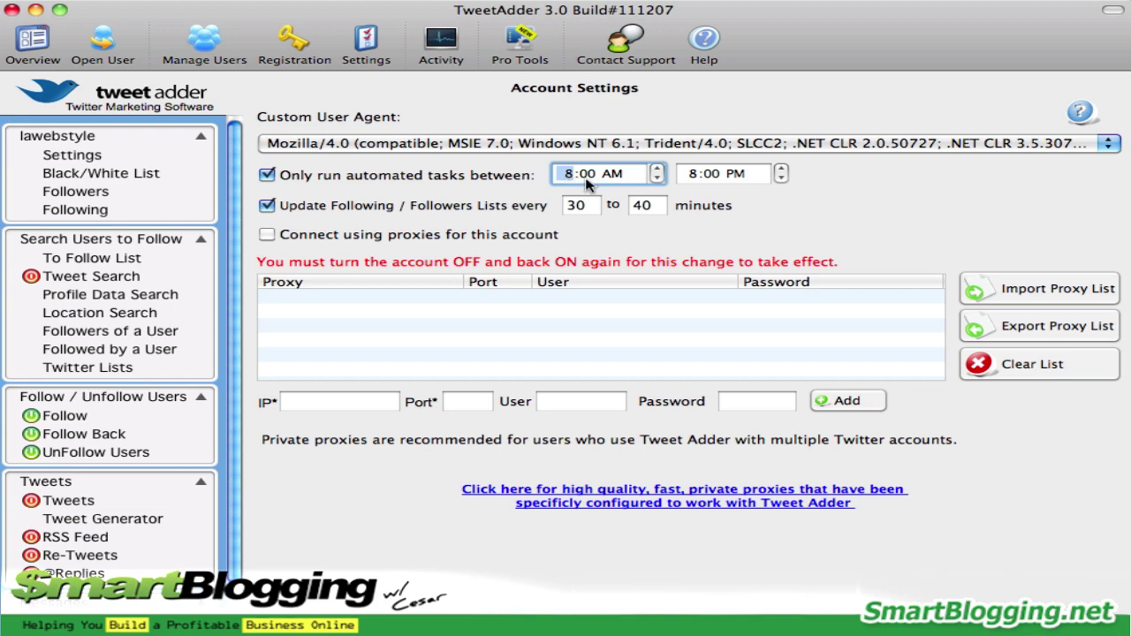
type("3")
type("2")
left_click(590, 174)
type("13")
left_click(693, 175)
type("11")
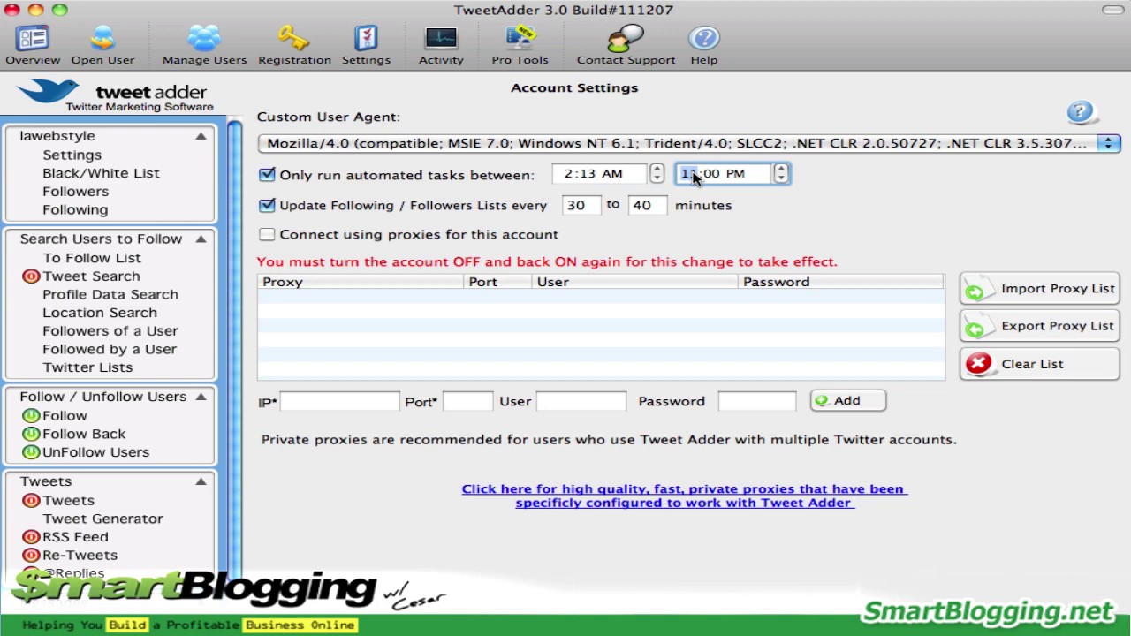
left_click(708, 176)
type("1347")
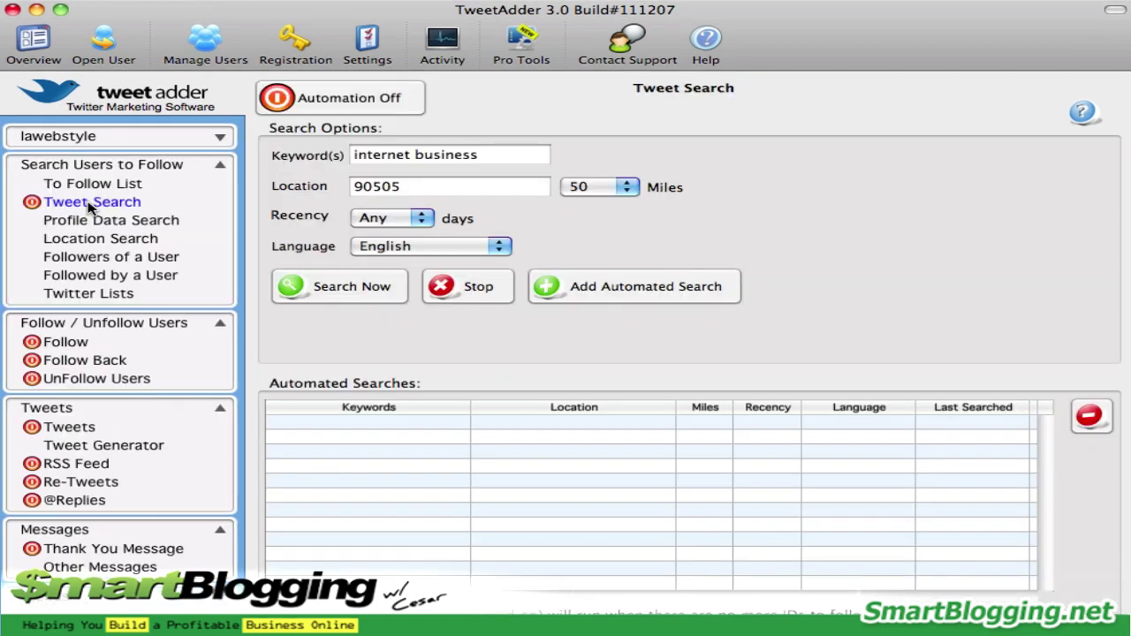
Replace the Tweet Search keywords with 'network marketing'.
double_click(504, 157)
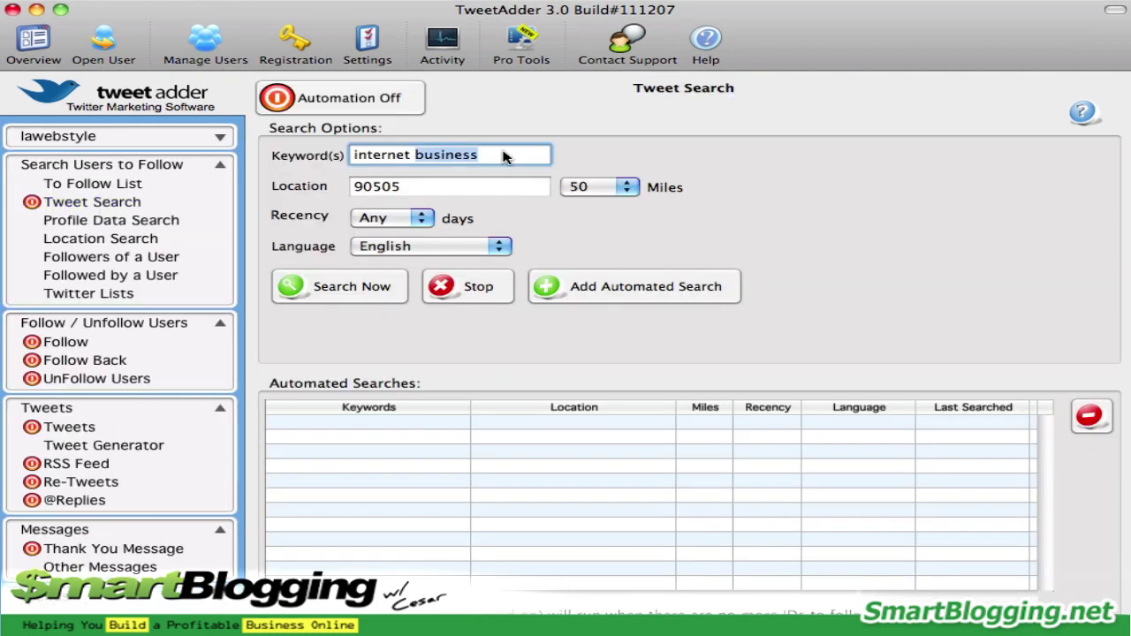
triple_click(504, 157)
key("BackSpace")
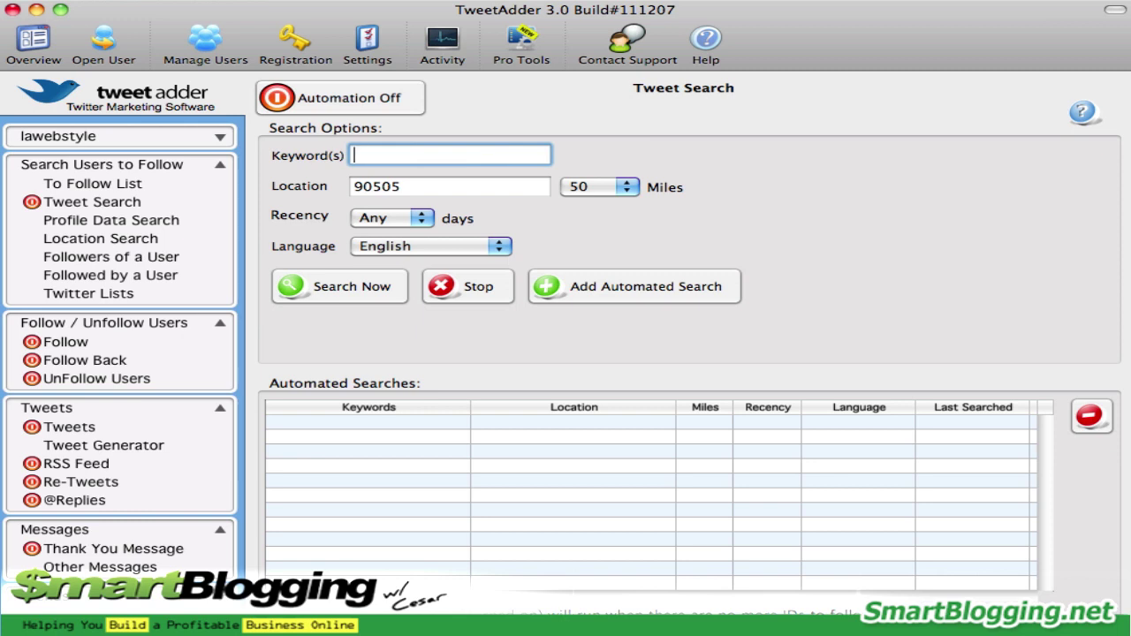
type("network mar")
type("keting")
key("Tab")
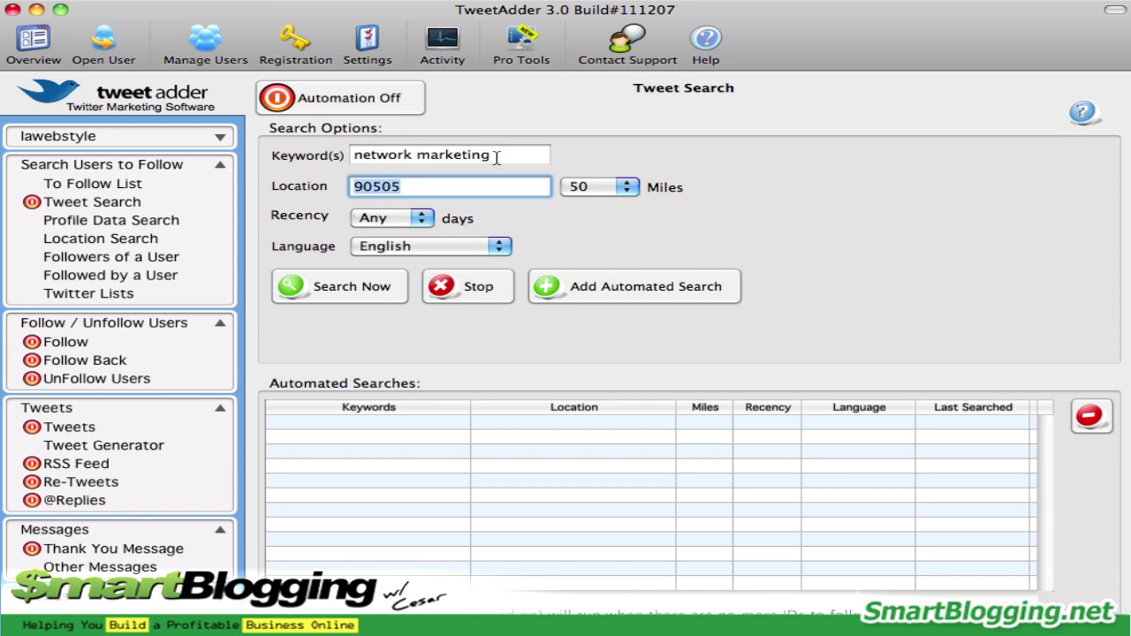
Set the search location to 90505 with a 50-mile radius.
left_click(415, 189)
double_click(416, 189)
type("909")
key("BackSpace")
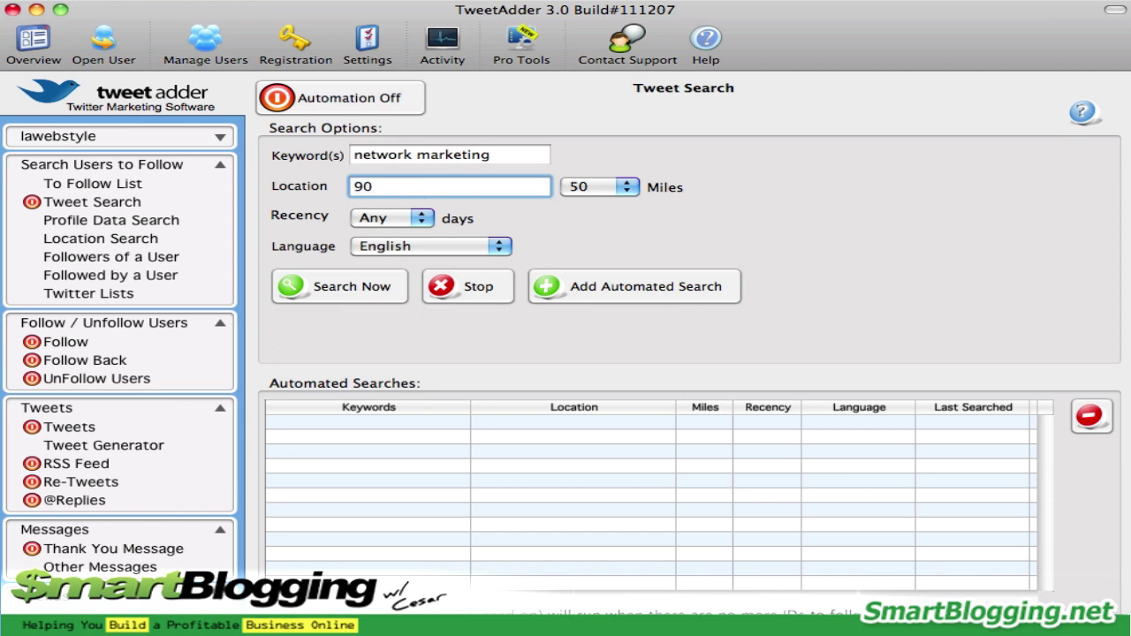
type("505")
left_click(616, 195)
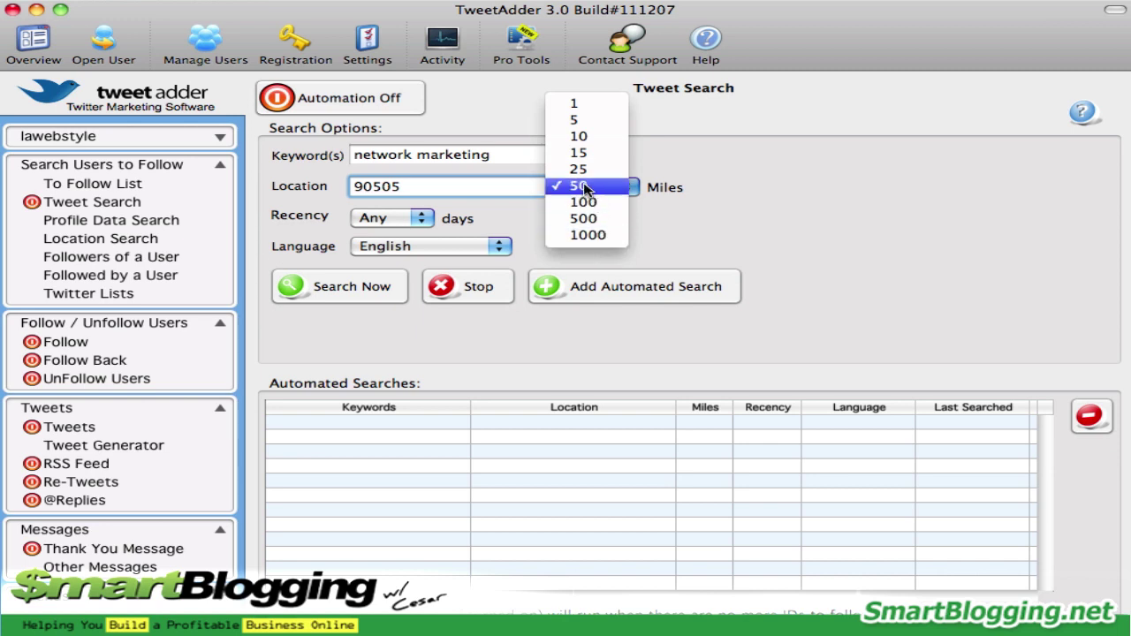
left_click(585, 190)
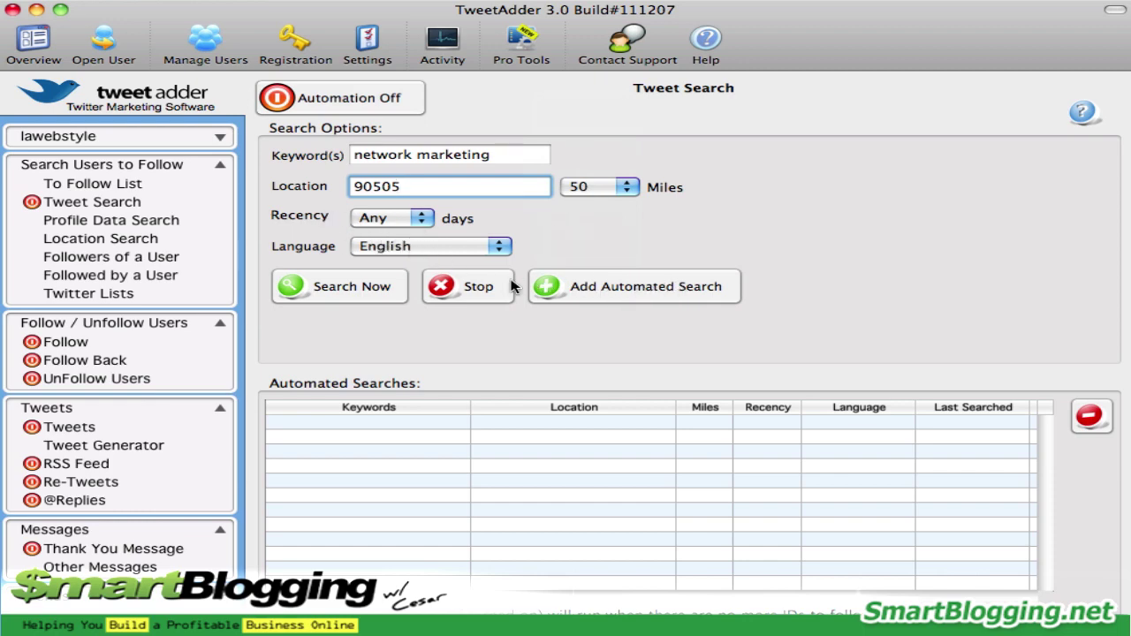
Run the network marketing search and save all found users, 61 unique IDs added.
left_click(364, 286)
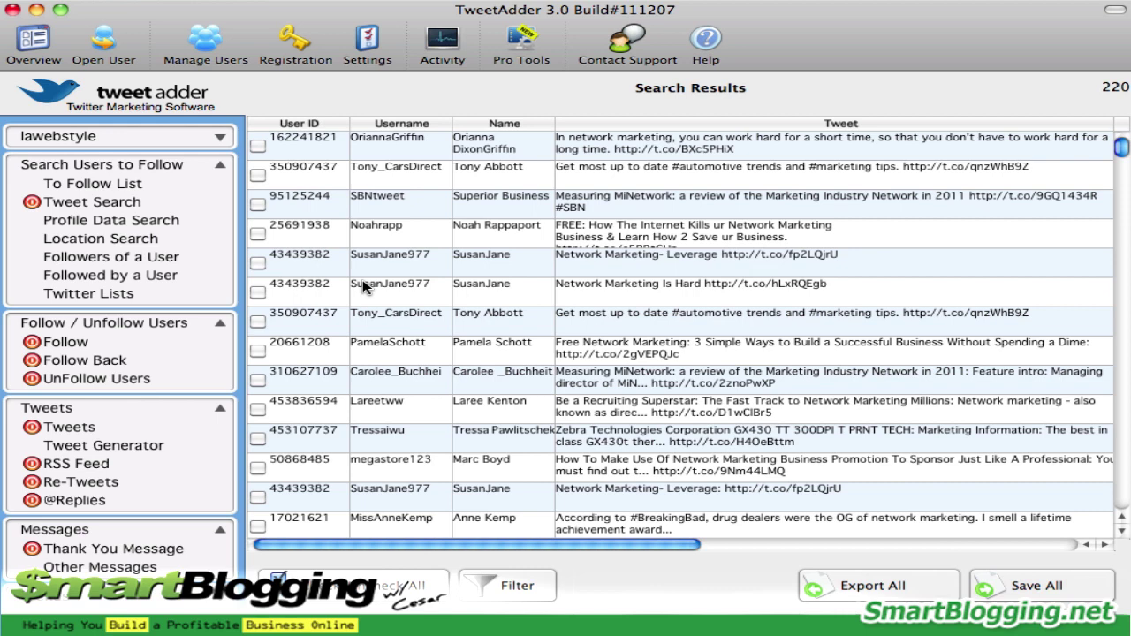
left_click(1054, 591)
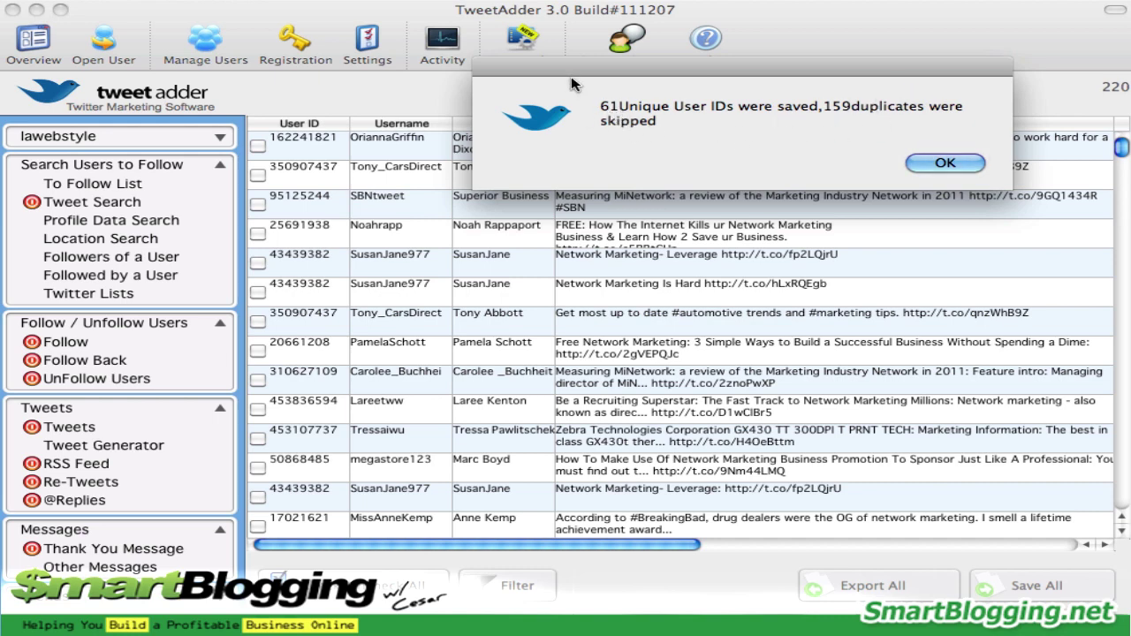
left_click(963, 162)
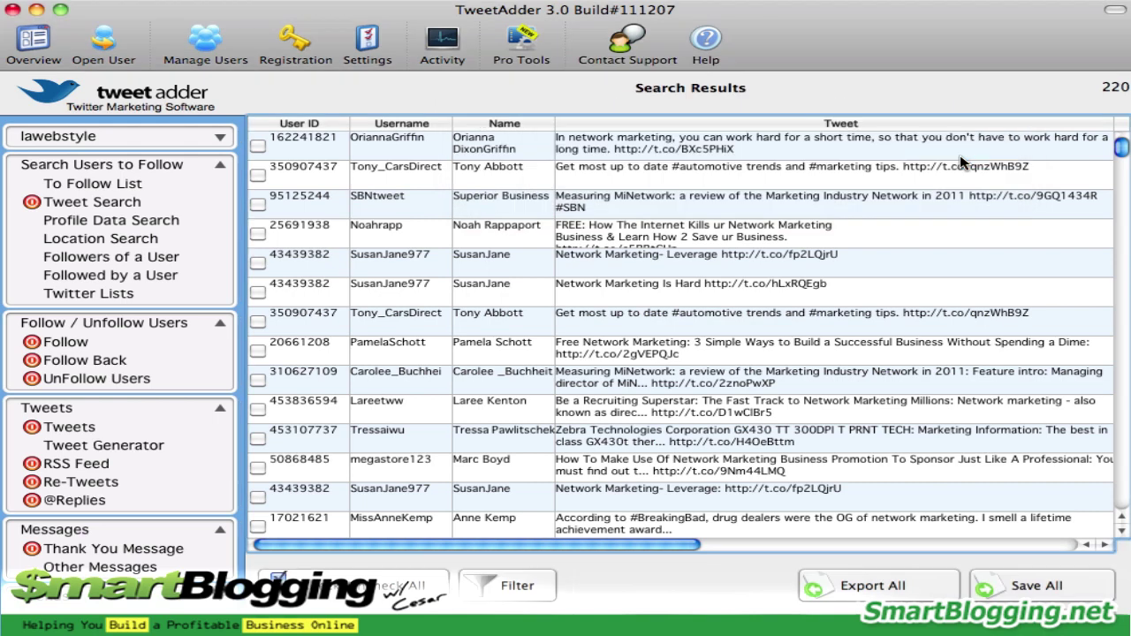
left_click(74, 186)
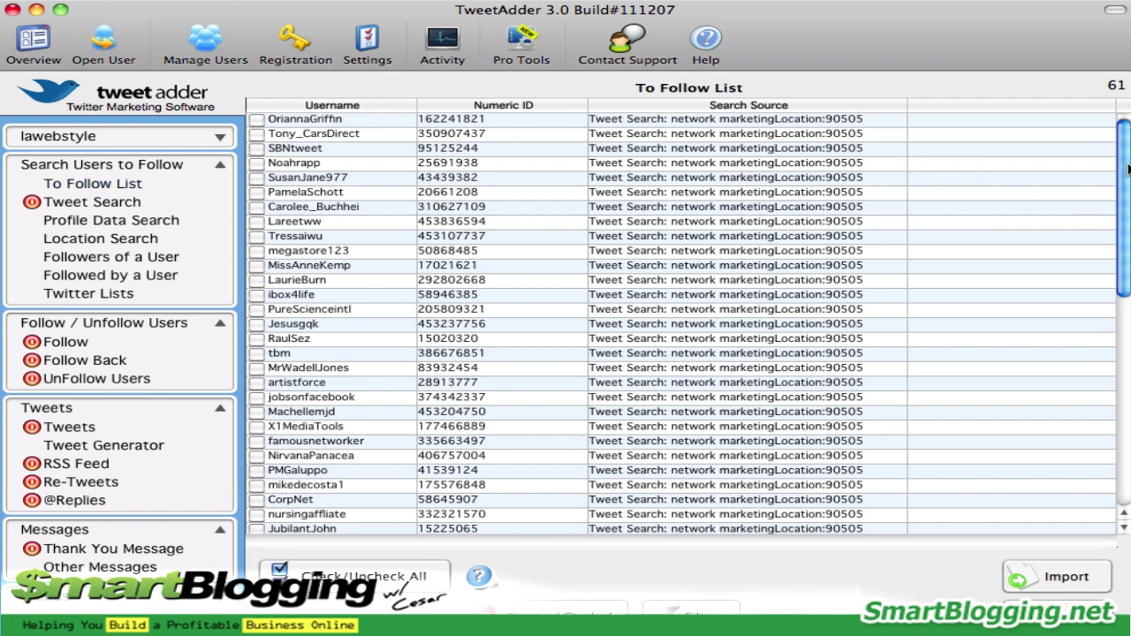
mouse_move(1125, 168)
left_mouse_down()
mouse_move(1120, 396)
mouse_move(1046, 130)
left_mouse_up()
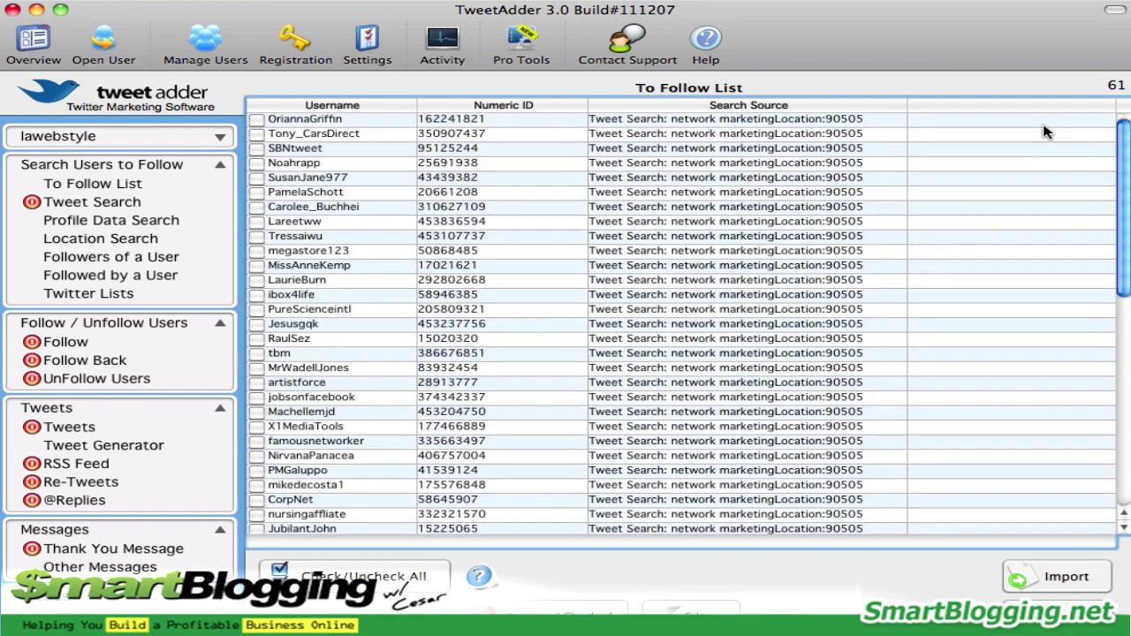
scroll(1044, 141, "down", 7)
scroll(1041, 159, "down", 4)
scroll(1039, 177, "up", 2)
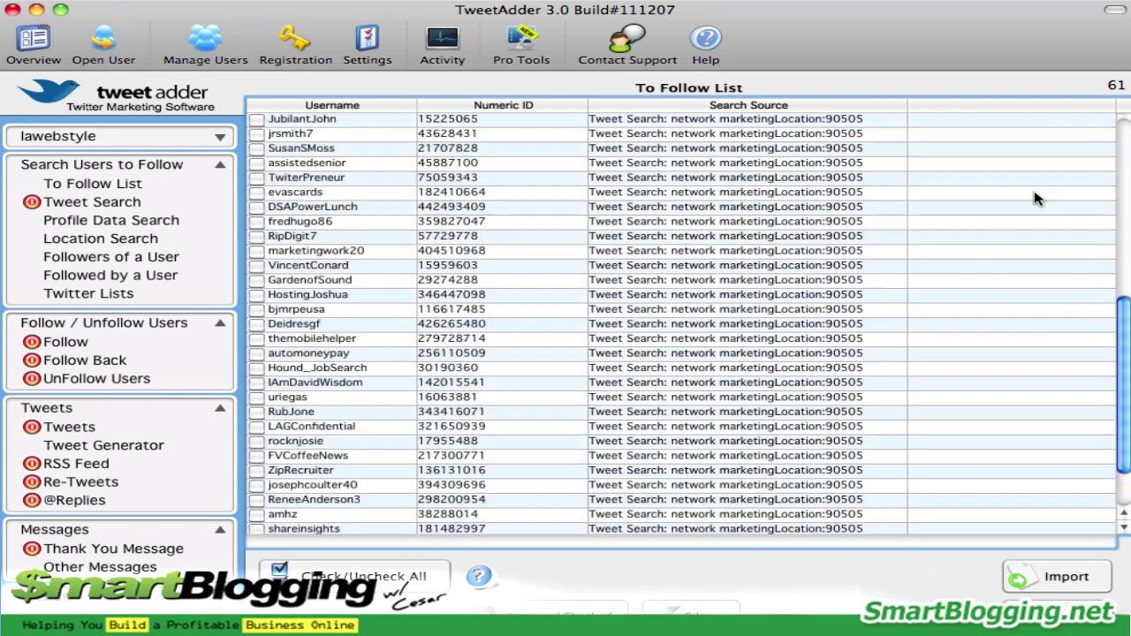
scroll(1037, 199, "up", 8)
scroll(1036, 198, "up", 2)
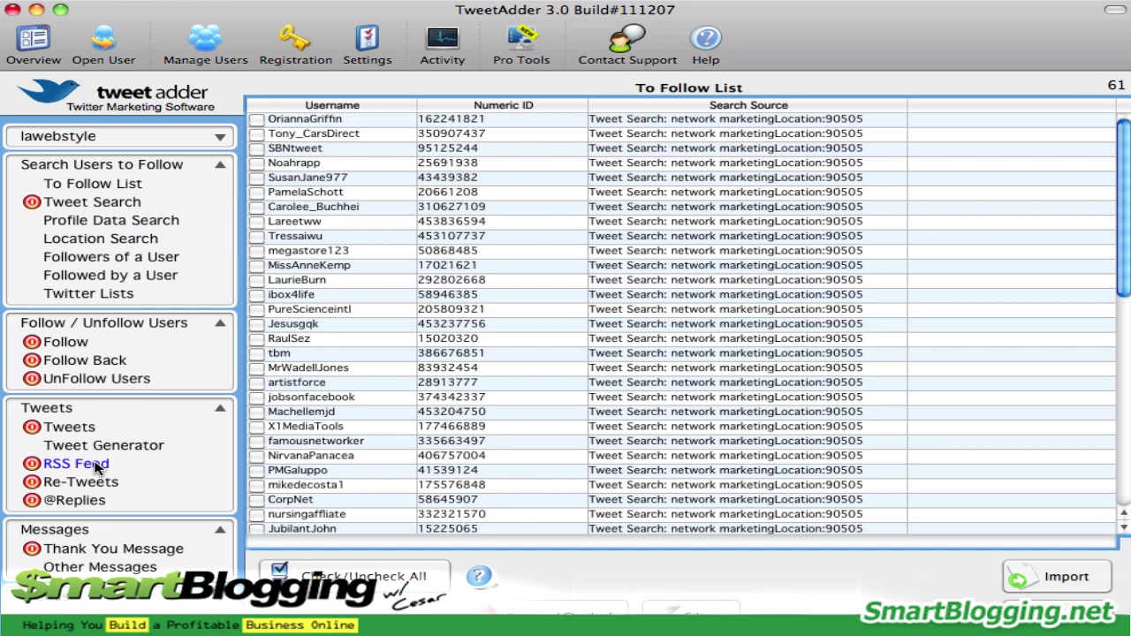
Open the Follow Twitter Users page under Follow / Unfollow Users.
left_click(62, 342)
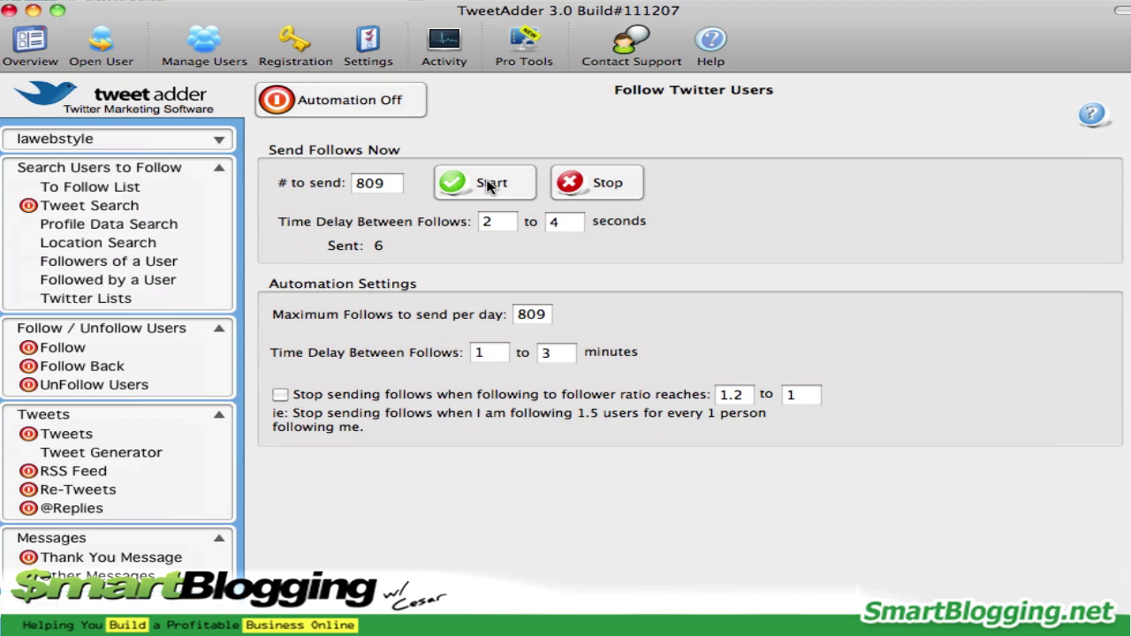
Send follows manually, stop after 4 sent, and switch follow automation on.
left_click(489, 187)
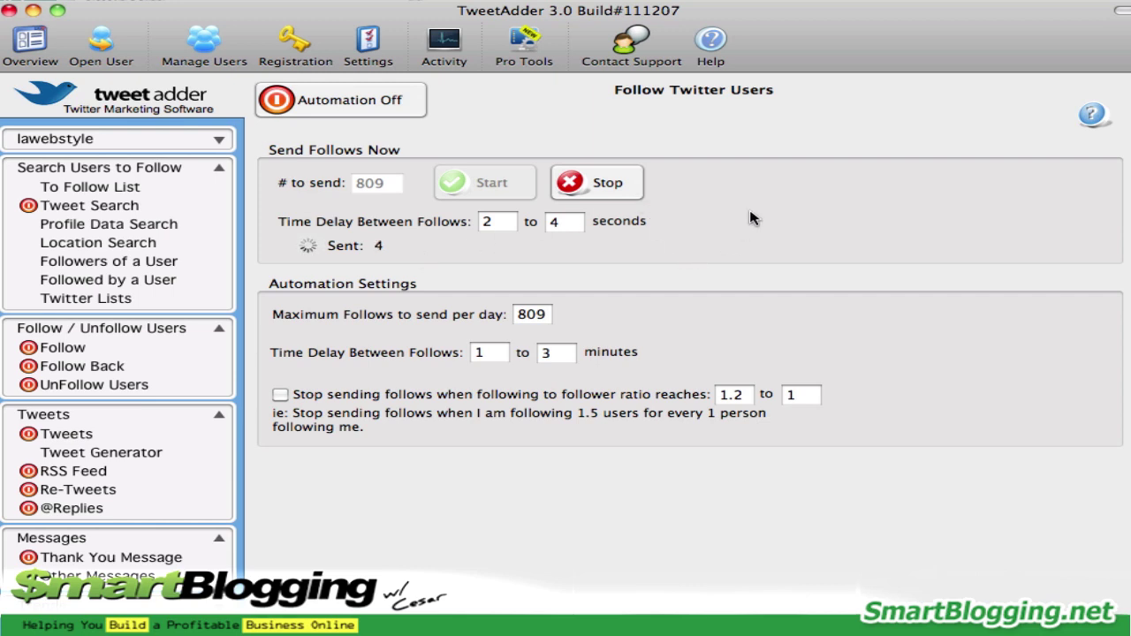
left_click(601, 190)
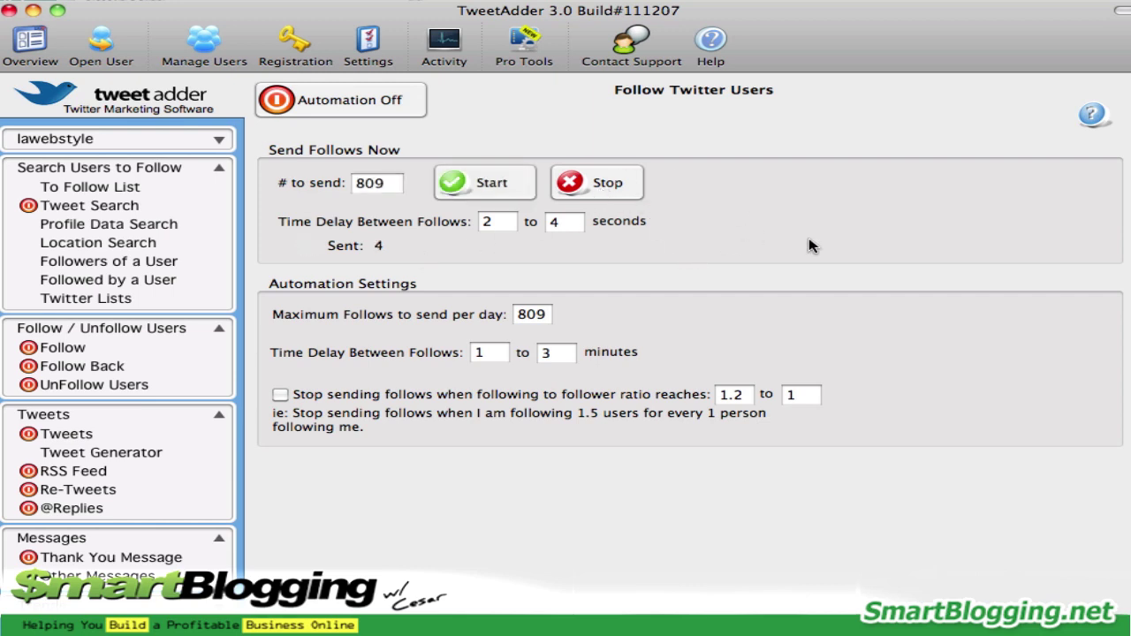
left_click(329, 106)
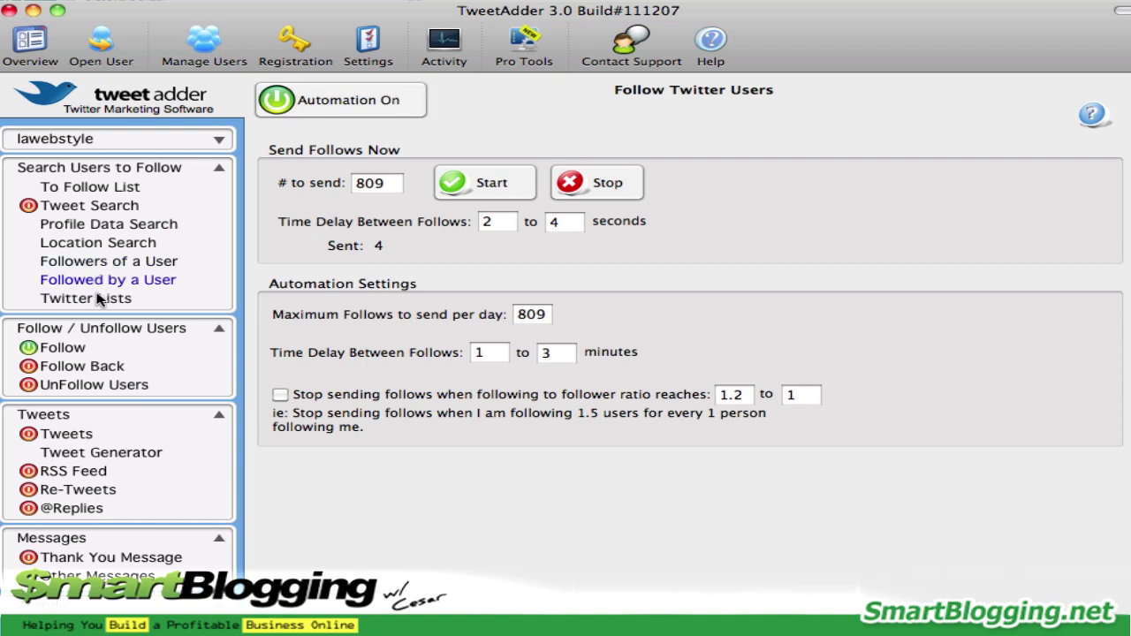
Set follow-back send count and daily maximum to 551 and turn follow-back automation on.
left_click(68, 369)
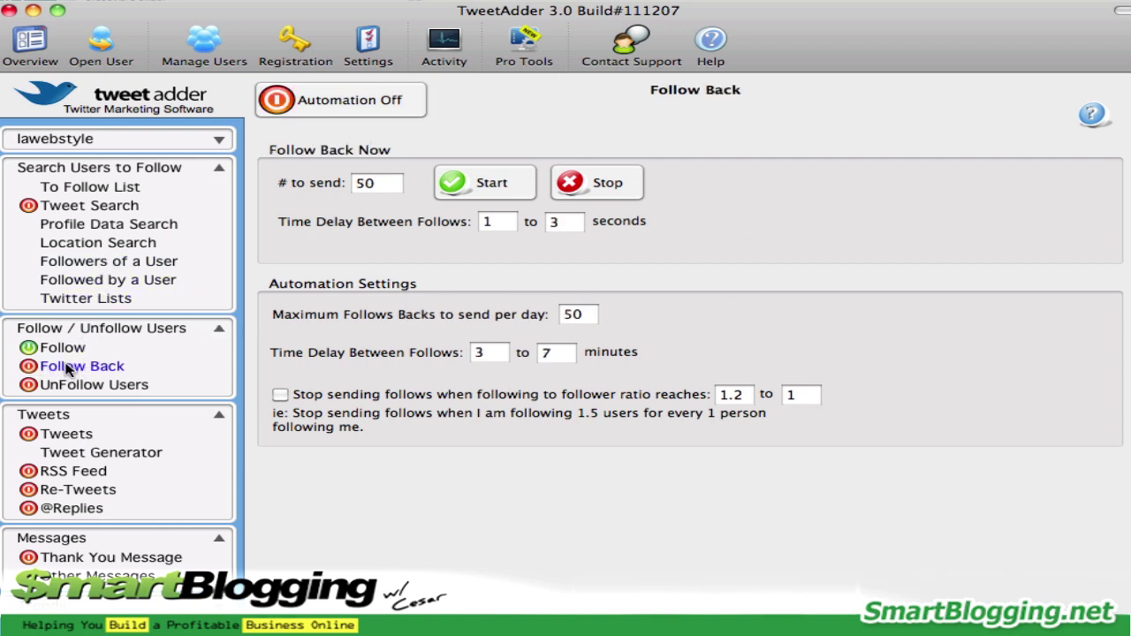
double_click(386, 189)
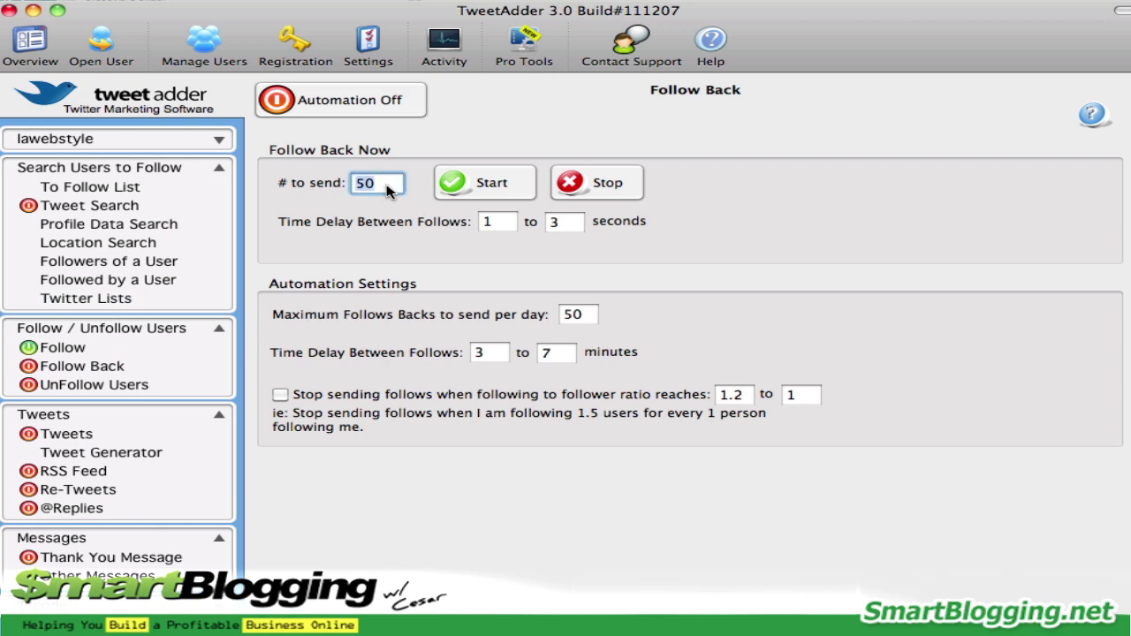
type("551")
double_click(570, 315)
type("55")
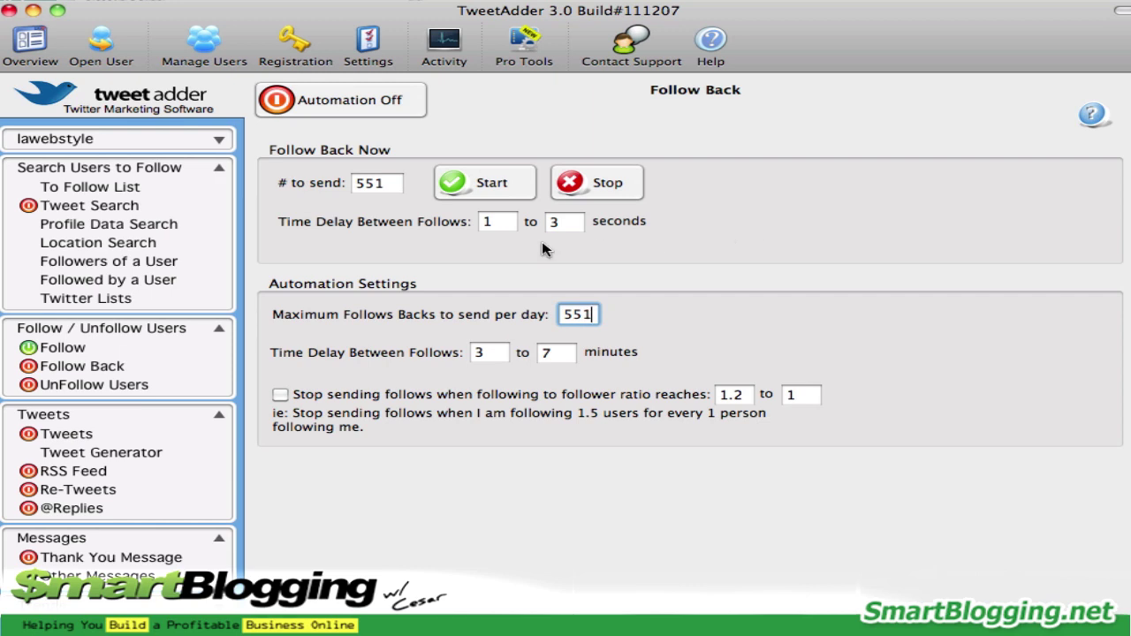
left_click(363, 104)
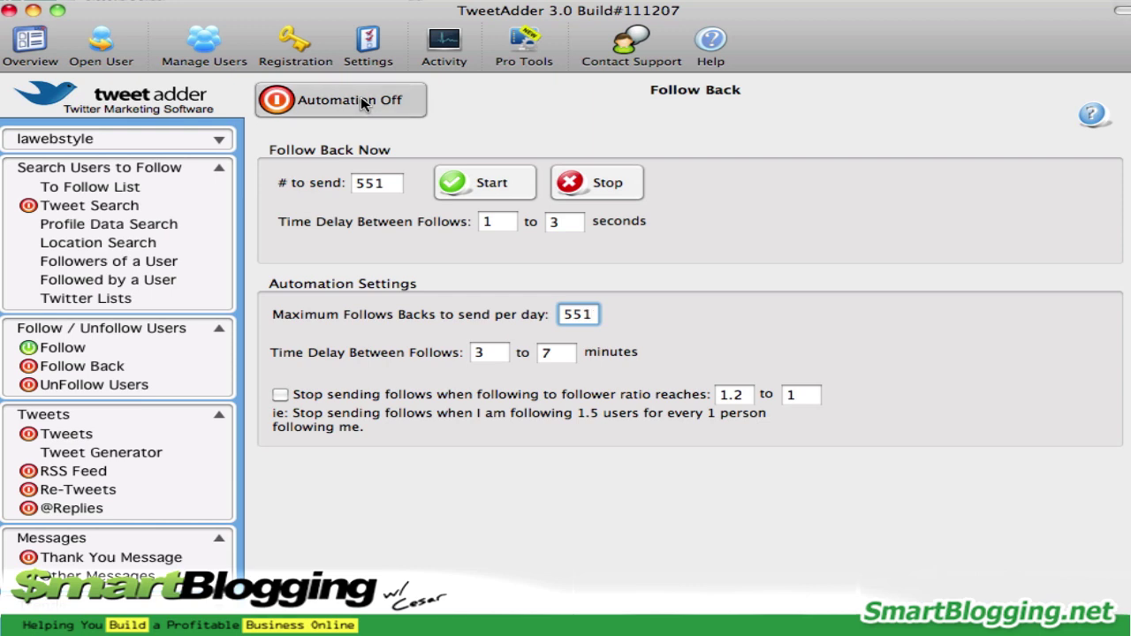
Set the unfollow count and daily maximum to 662 and review the Who to UnFollow choices.
left_click(74, 391)
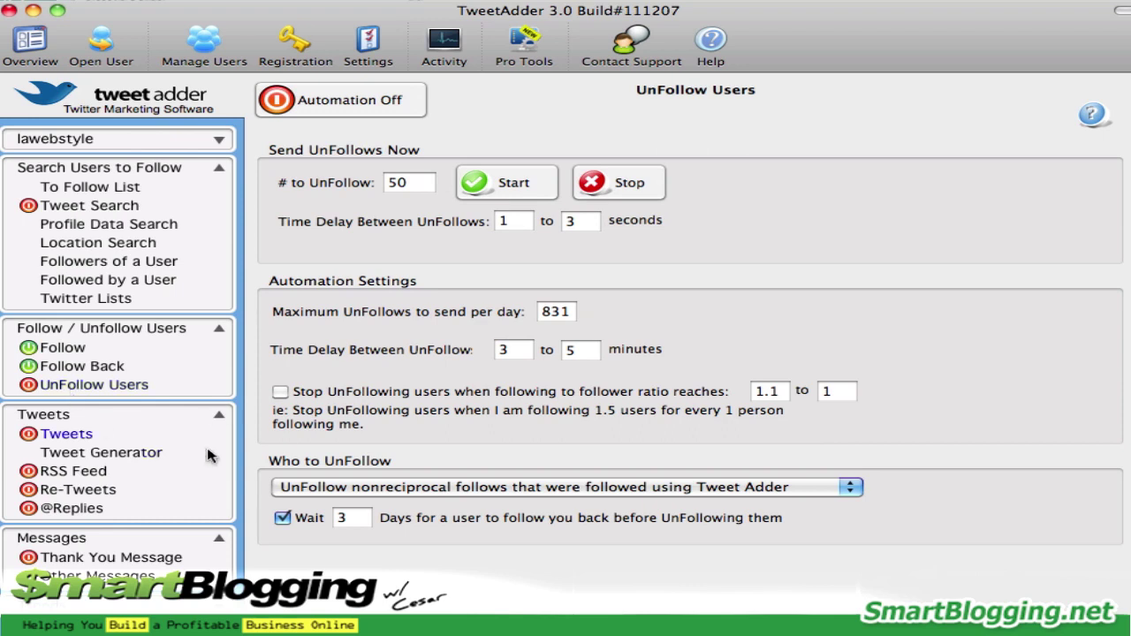
left_click(421, 193)
double_click(421, 192)
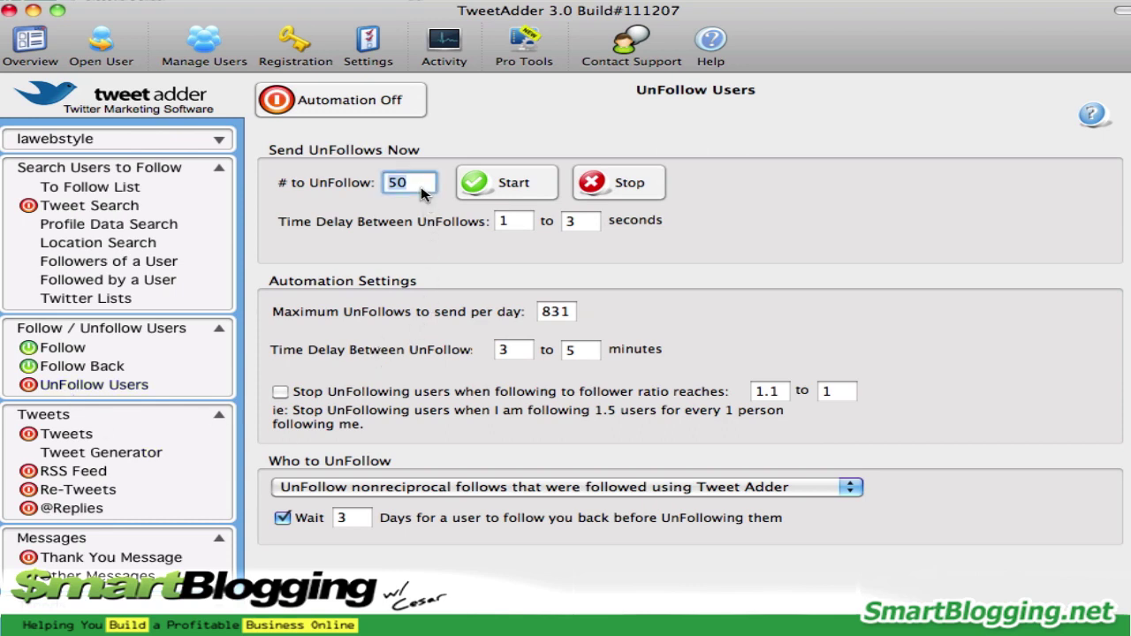
type("662")
double_click(549, 314)
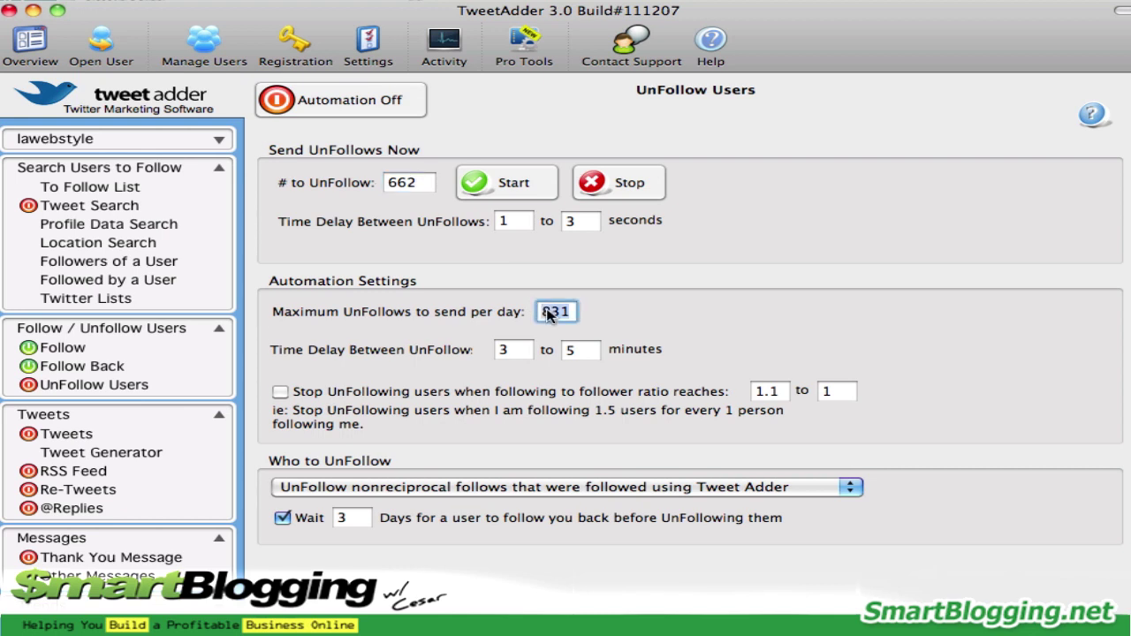
type("66")
type("2")
left_click(302, 492)
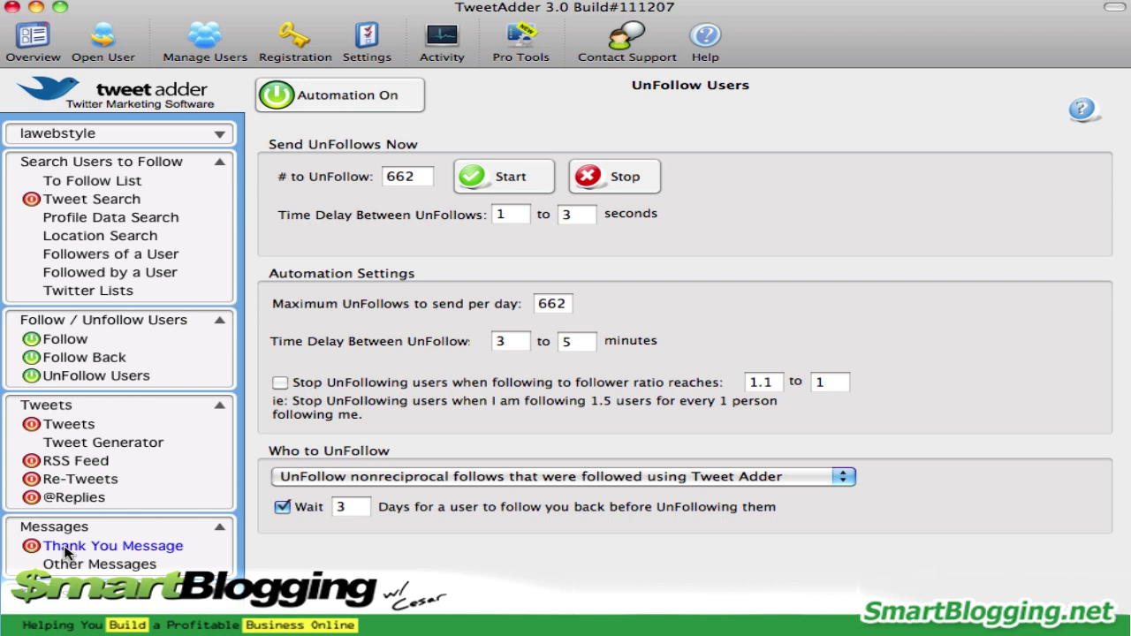
On the Tweets page, preview the bit.ly URL shortener fields and cancel without inserting.
left_click(68, 428)
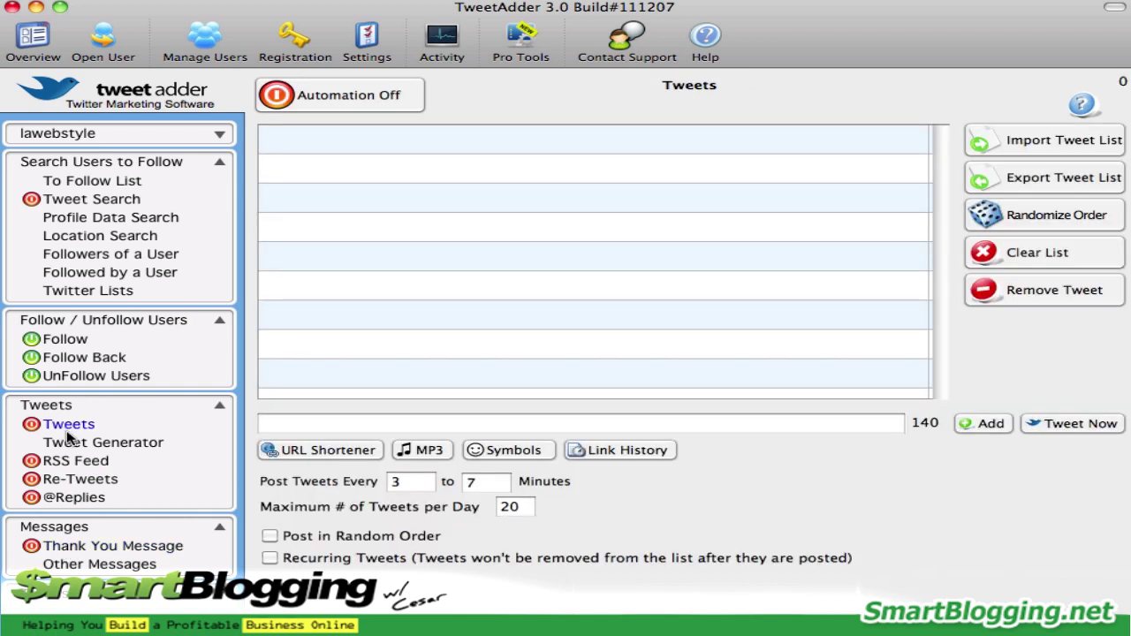
left_click(295, 423)
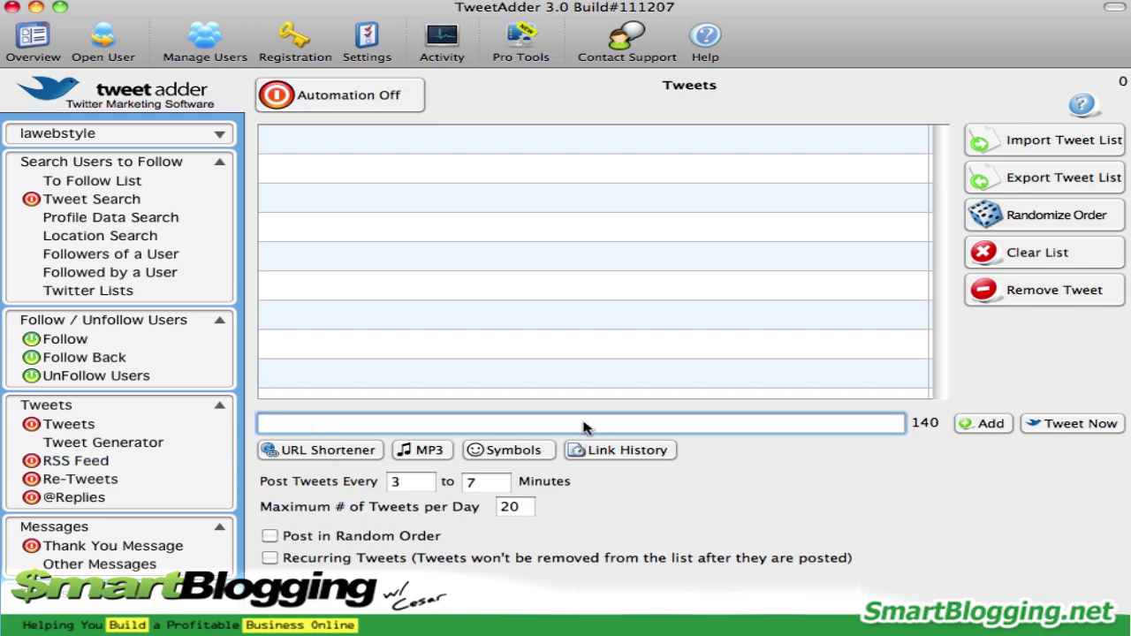
left_click(328, 451)
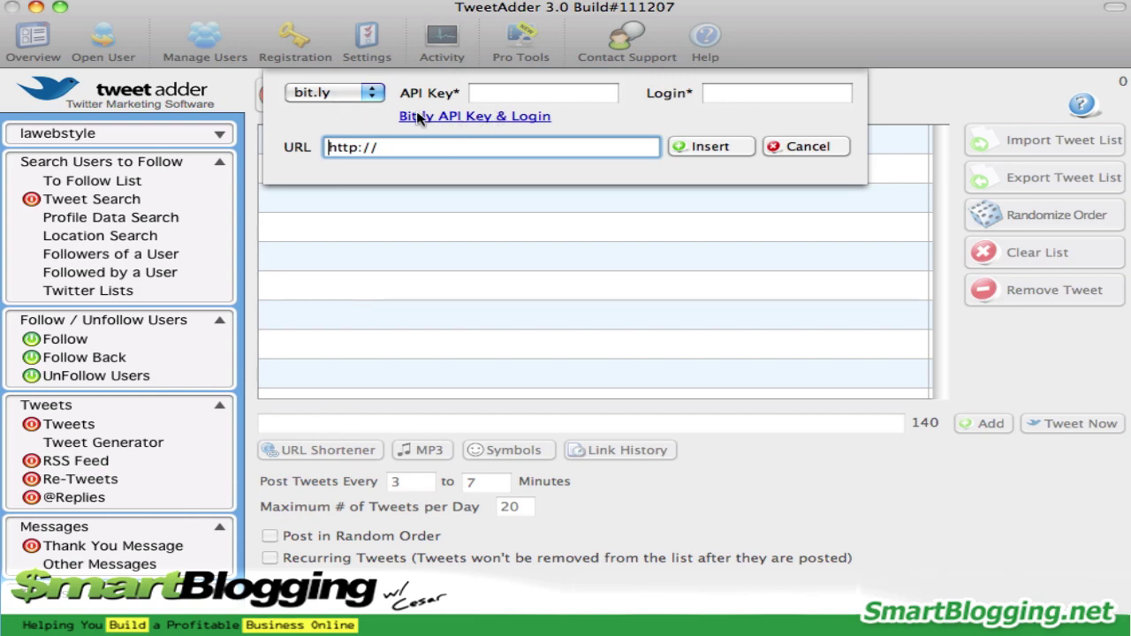
left_click(554, 96)
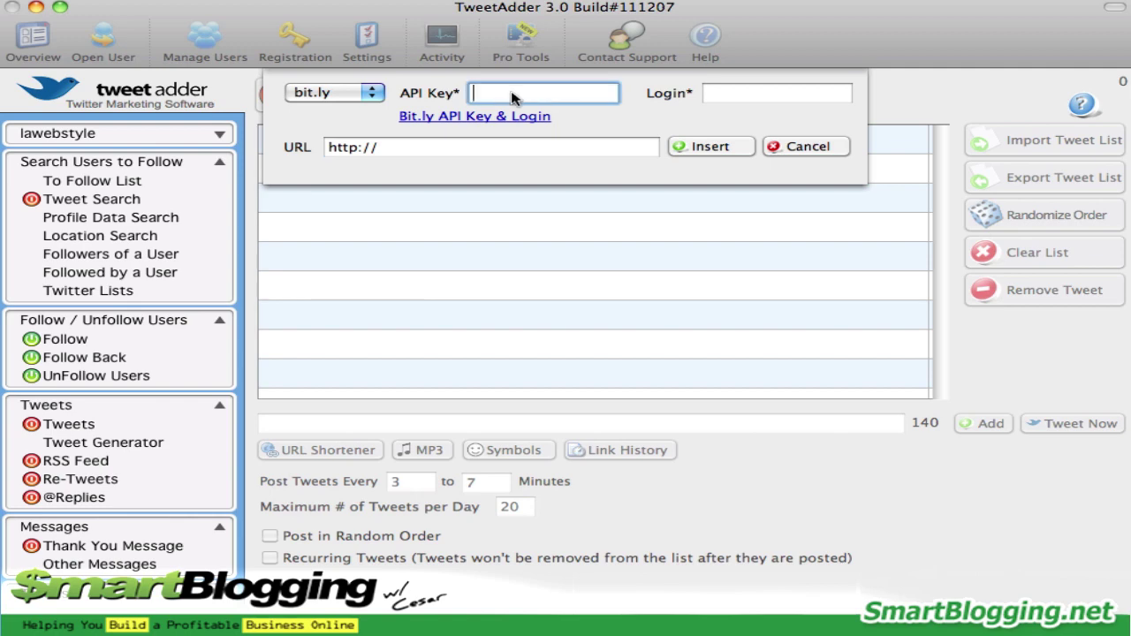
left_click(750, 92)
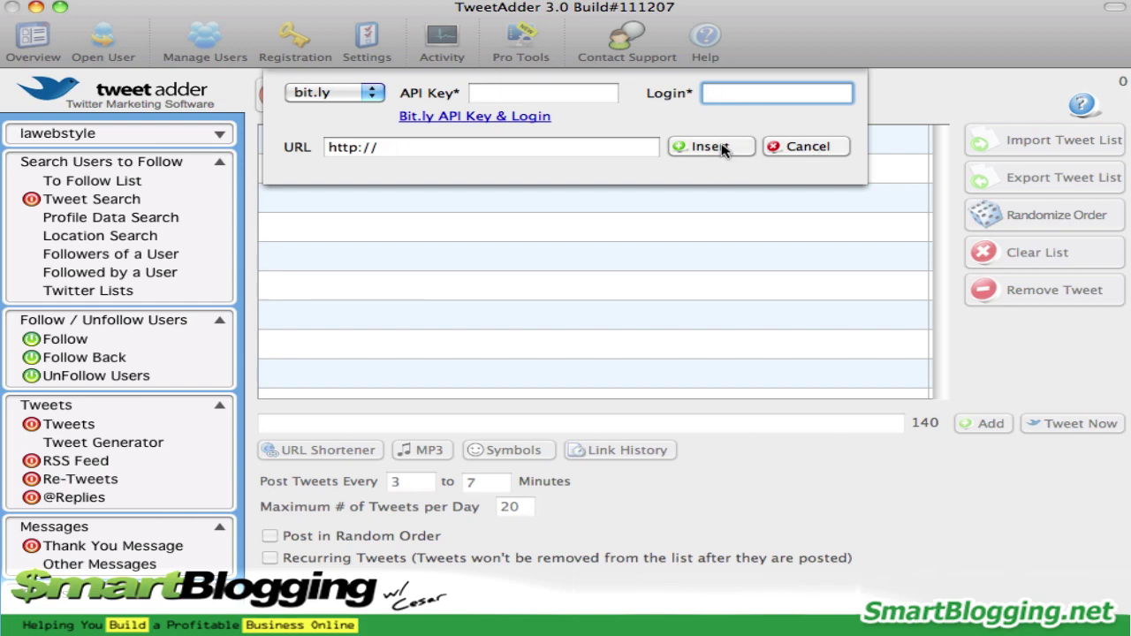
left_click(808, 147)
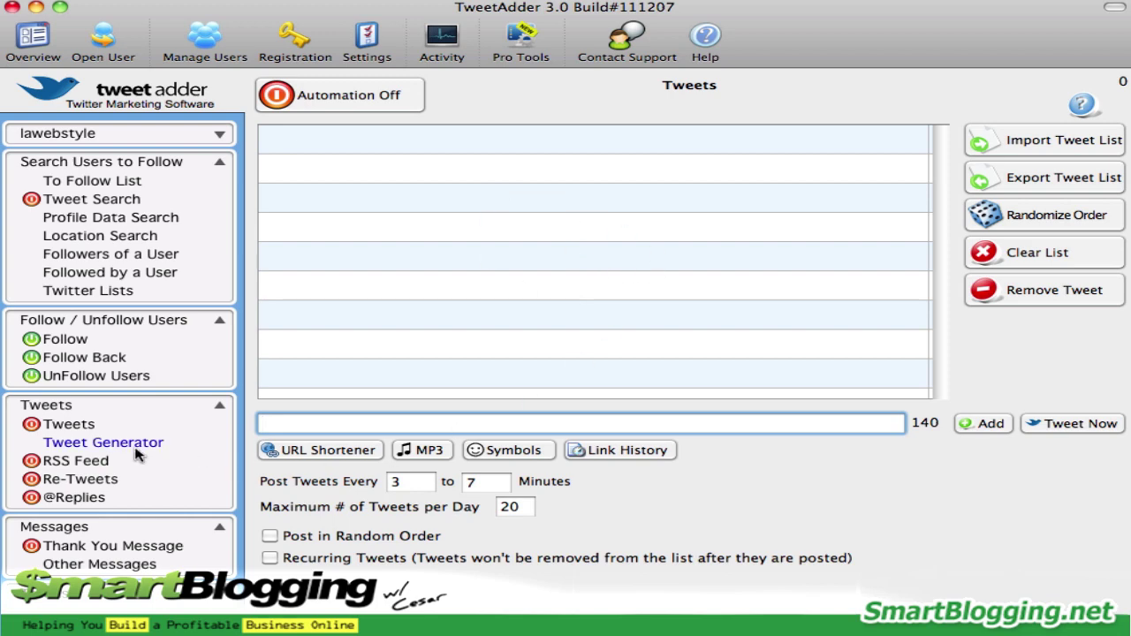
left_click(85, 480)
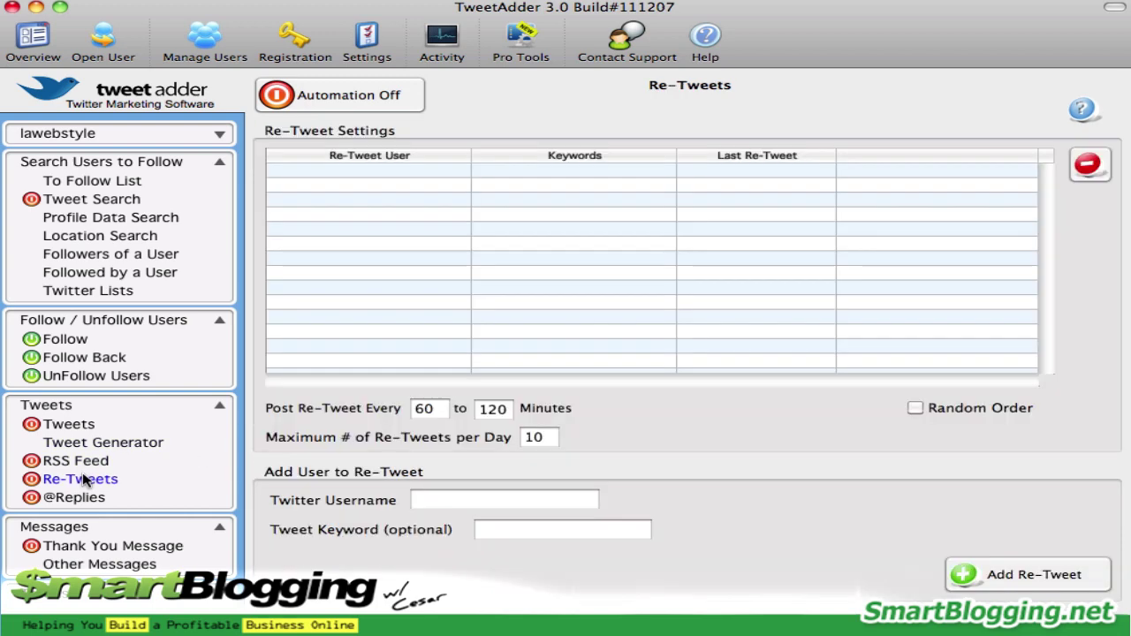
left_click(81, 498)
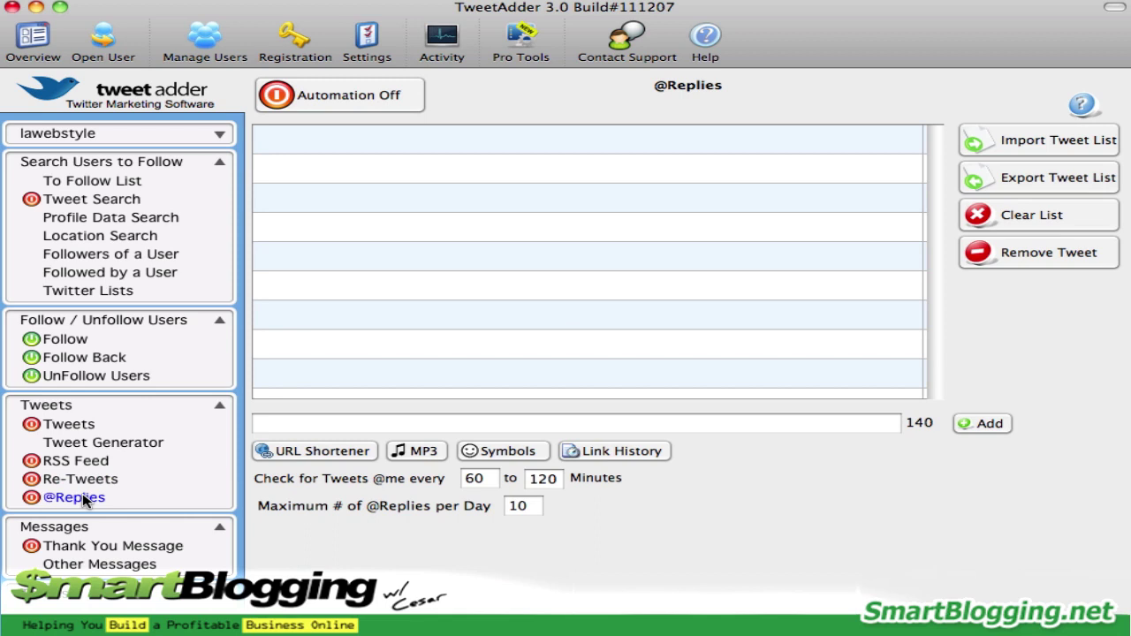
left_click(79, 548)
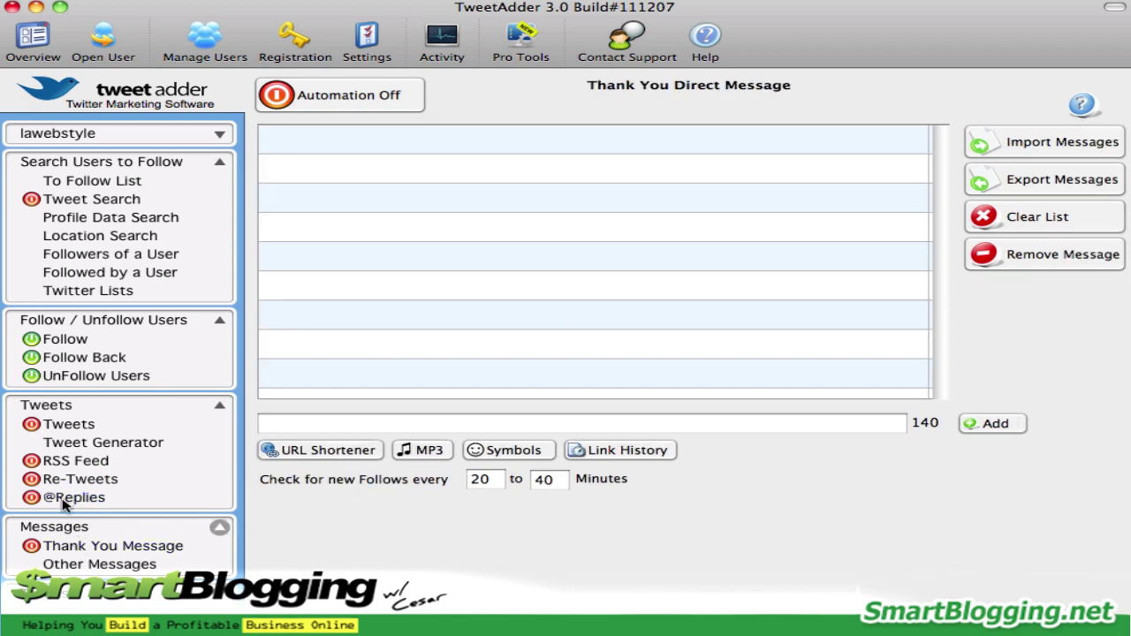